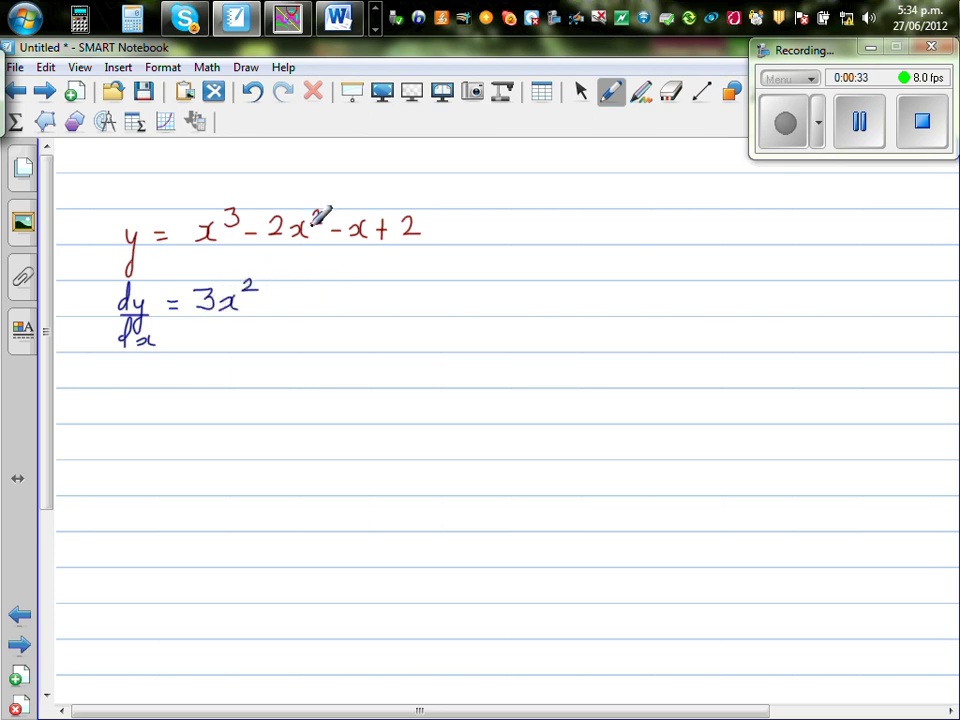
# - Write −4x−1 after 3x² to complete dy/dx = 3x² − 4x − 1
pyautogui.moveTo(262, 304)
pyautogui.mouseDown()
pyautogui.moveTo(315, 312)
pyautogui.moveTo(350, 302)
pyautogui.moveTo(363, 311)
pyautogui.mouseUp()
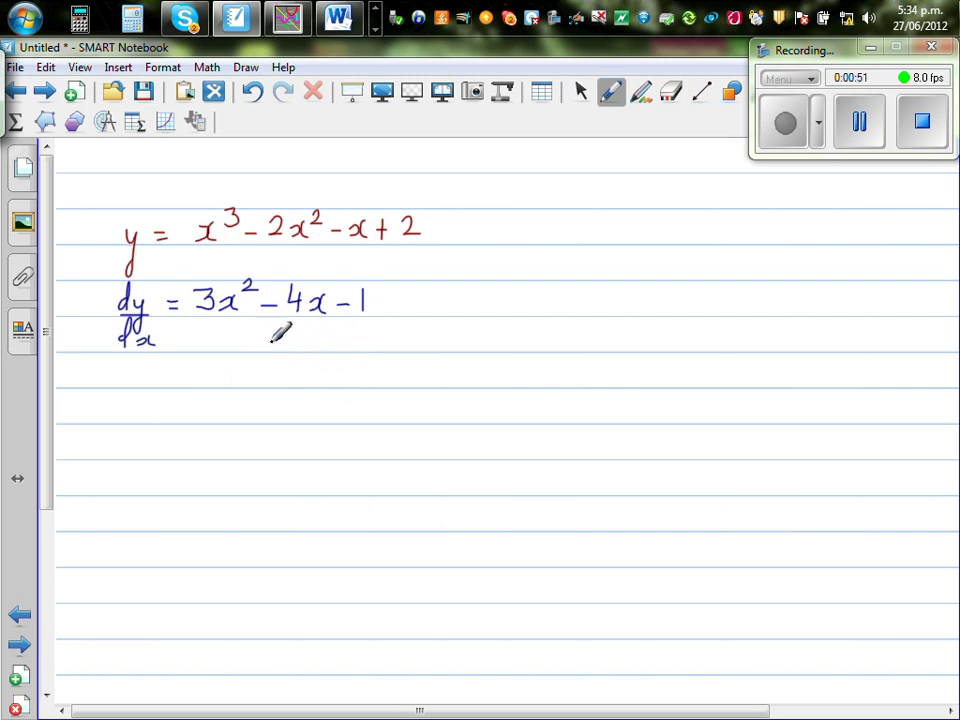
# - Switch to the Graphmatica graphs of the cubic and its derivative
pyautogui.click(287, 18)
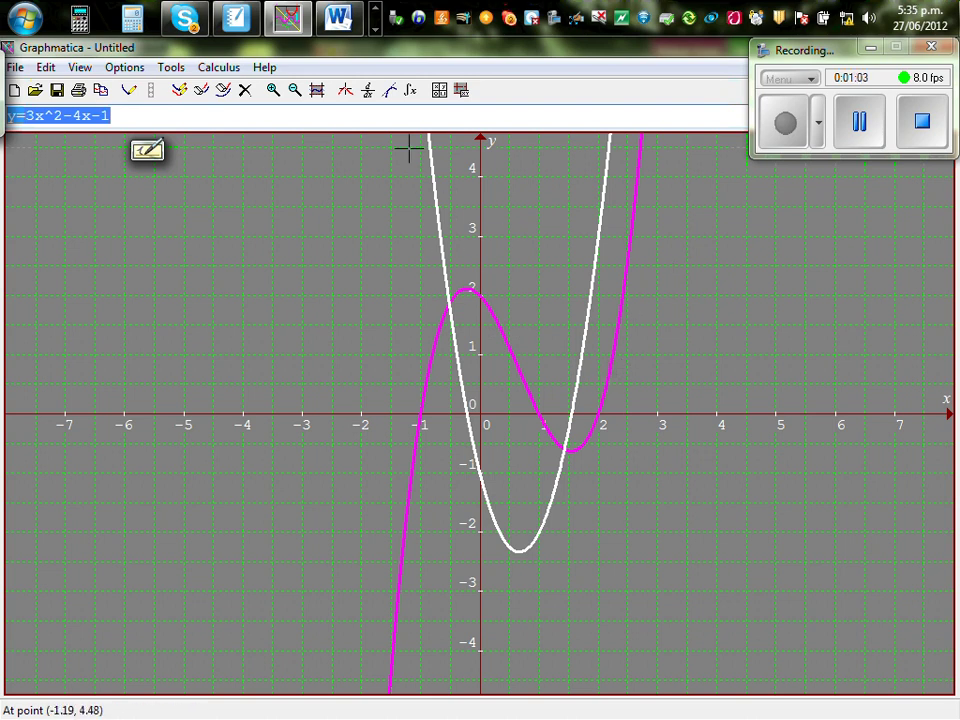
# - Return from Graphmatica to the SMART Notebook page of equations
pyautogui.hotkey('alt', 'Tab')
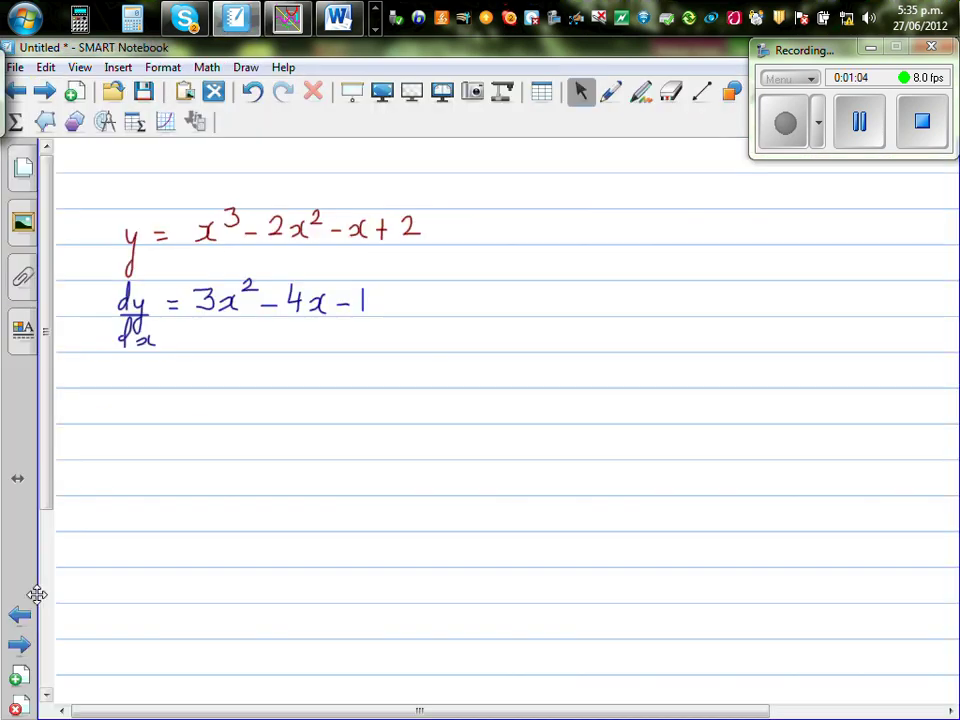
# - On the graph page, label the magenta curve y = x³ − 2x² − x + 2 with an arrow, and start an arrow from the white parabola
pyautogui.click(19, 644)
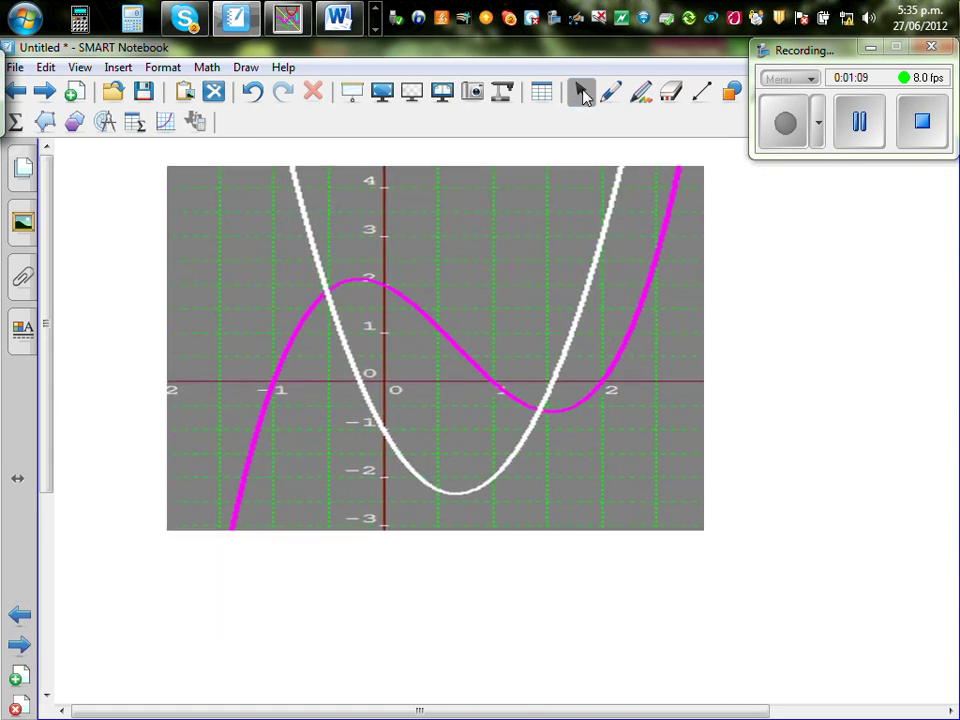
pyautogui.click(608, 95)
pyautogui.moveTo(650, 318)
pyautogui.mouseDown()
pyautogui.moveTo(690, 326)
pyautogui.moveTo(684, 332)
pyautogui.moveTo(722, 364)
pyautogui.moveTo(753, 327)
pyautogui.moveTo(753, 335)
pyautogui.moveTo(792, 333)
pyautogui.mouseUp()
pyautogui.moveTo(795, 315)
pyautogui.mouseDown()
pyautogui.moveTo(832, 310)
pyautogui.moveTo(831, 327)
pyautogui.moveTo(862, 331)
pyautogui.mouseUp()
pyautogui.moveTo(866, 315)
pyautogui.mouseDown()
pyautogui.moveTo(851, 331)
pyautogui.moveTo(876, 303)
pyautogui.mouseUp()
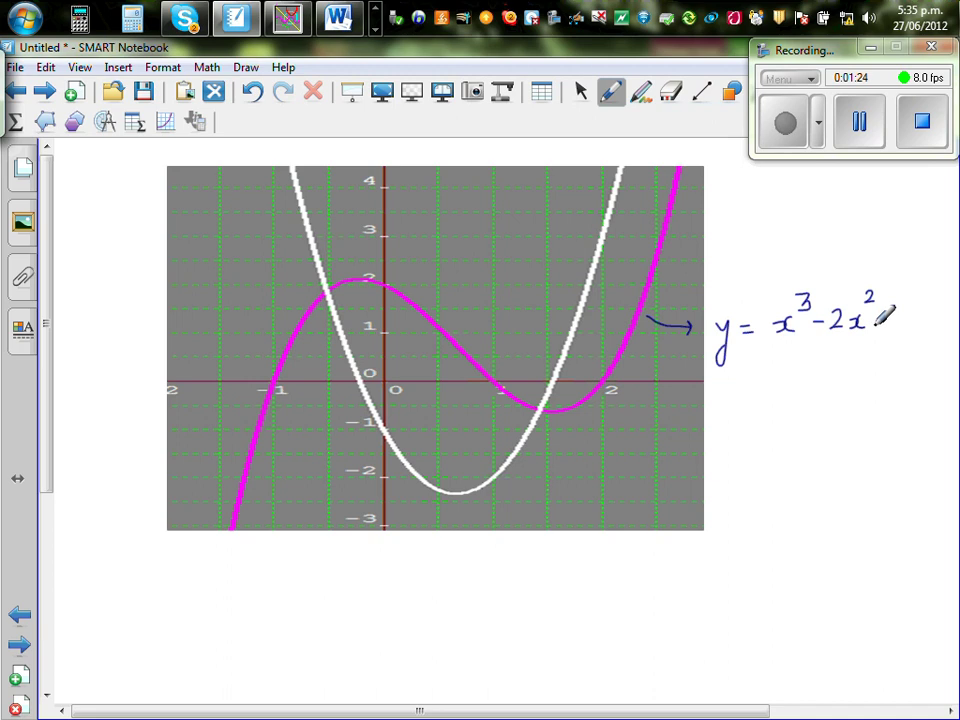
pyautogui.moveTo(879, 322); pyautogui.dragTo(936, 326)
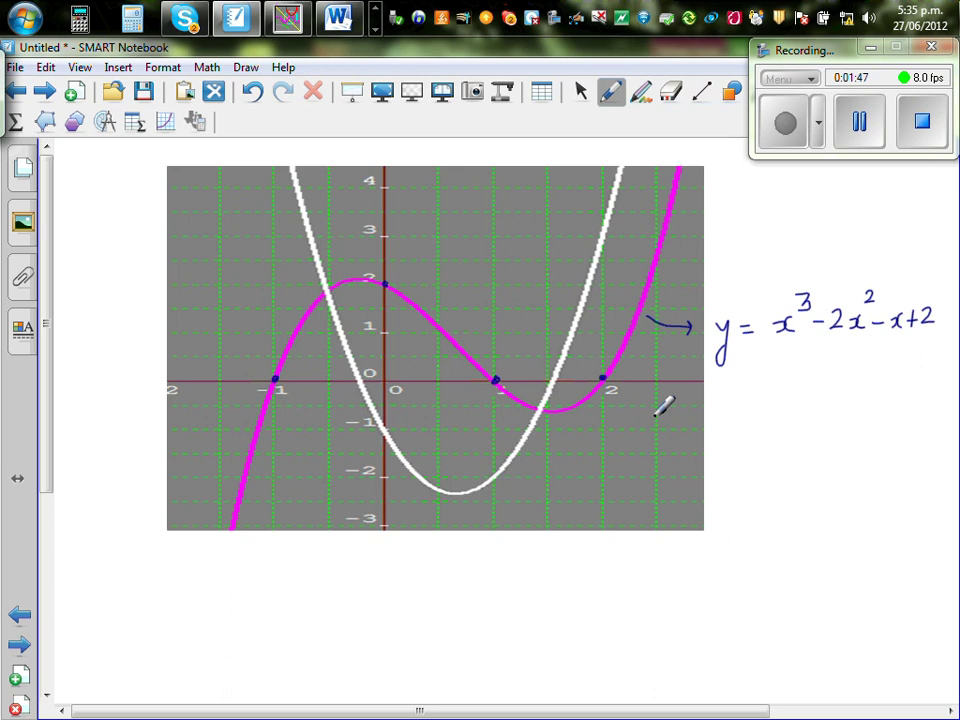
pyautogui.moveTo(527, 447)
pyautogui.mouseDown()
pyautogui.moveTo(645, 479)
pyautogui.moveTo(692, 489)
pyautogui.mouseUp()
# - Finish the arrow and write dy/dx = 3x² − 4x − 1 beside the parabola
pyautogui.moveTo(744, 462)
pyautogui.mouseDown()
pyautogui.moveTo(730, 491)
pyautogui.moveTo(756, 497)
pyautogui.moveTo(739, 520)
pyautogui.moveTo(743, 505)
pyautogui.moveTo(762, 533)
pyautogui.mouseUp()
pyautogui.moveTo(776, 481); pyautogui.dragTo(792, 480)
pyautogui.moveTo(777, 490)
pyautogui.mouseDown()
pyautogui.moveTo(812, 469)
pyautogui.moveTo(800, 484)
pyautogui.moveTo(838, 487)
pyautogui.moveTo(862, 458)
pyautogui.moveTo(866, 476)
pyautogui.moveTo(889, 477)
pyautogui.moveTo(882, 483)
pyautogui.moveTo(920, 477)
pyautogui.moveTo(929, 488)
pyautogui.moveTo(925, 477)
pyautogui.mouseUp()
# - Erase and rewrite the −1 at the end of the derivative label
pyautogui.click(672, 90)
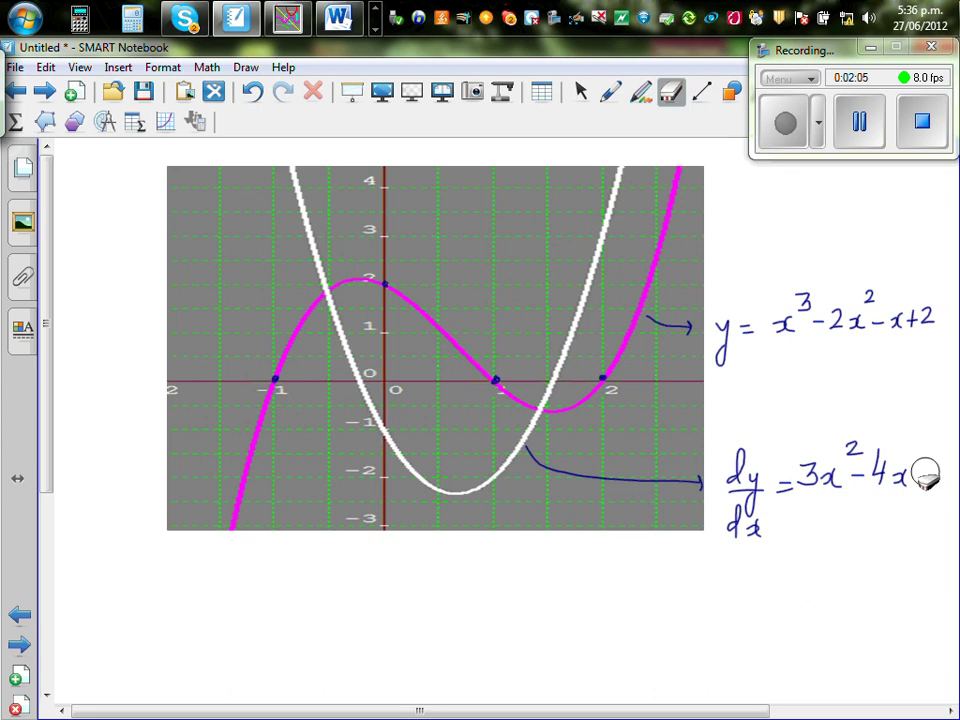
pyautogui.click(610, 90)
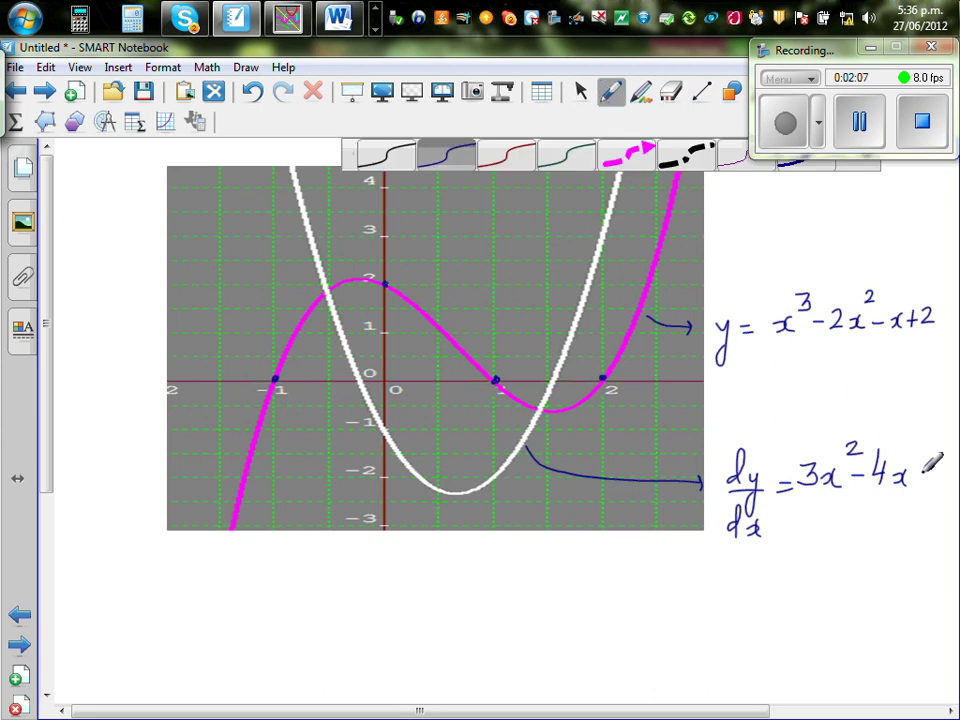
pyautogui.moveTo(912, 478); pyautogui.dragTo(936, 488)
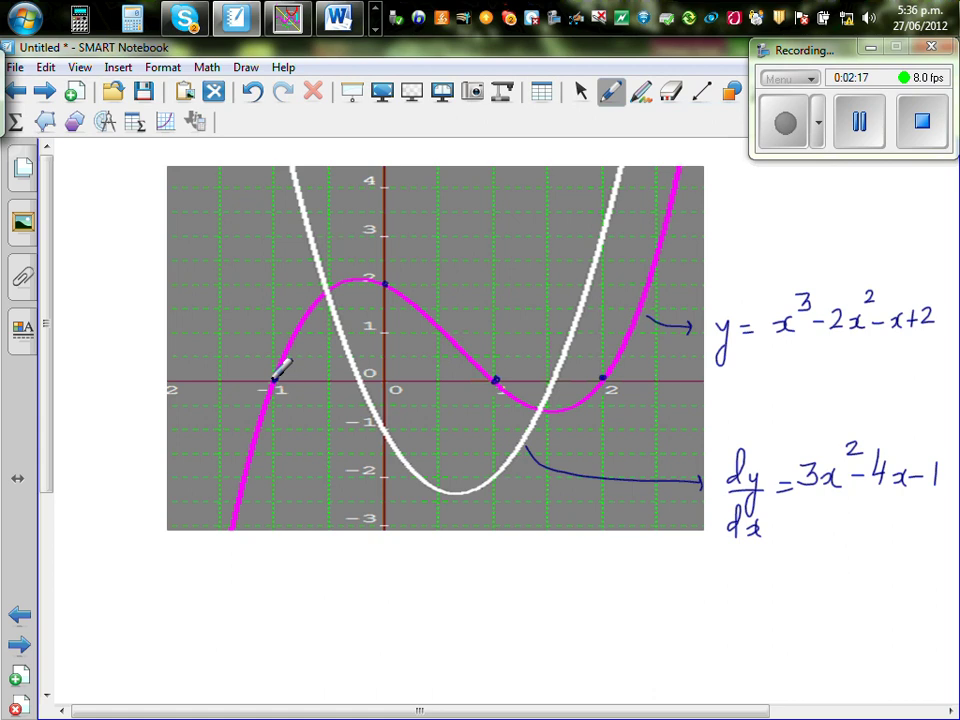
pyautogui.click(700, 91)
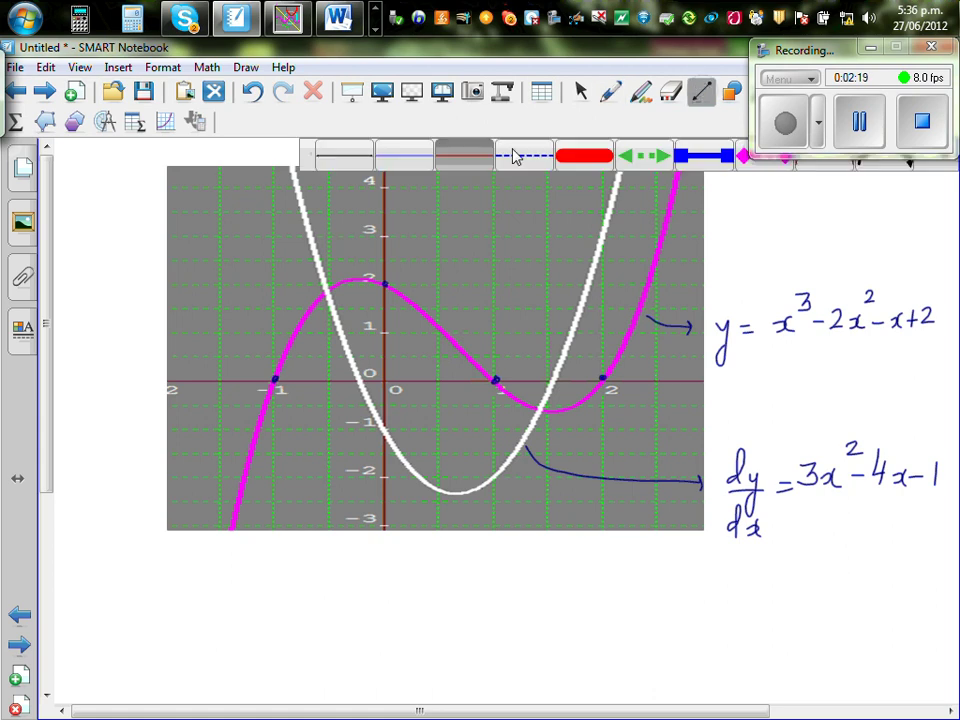
# - Draw a thin tangent at the root x = −1 and a horizontal tangent at the maximum
pyautogui.click(470, 158)
pyautogui.moveTo(257, 405); pyautogui.dragTo(303, 312)
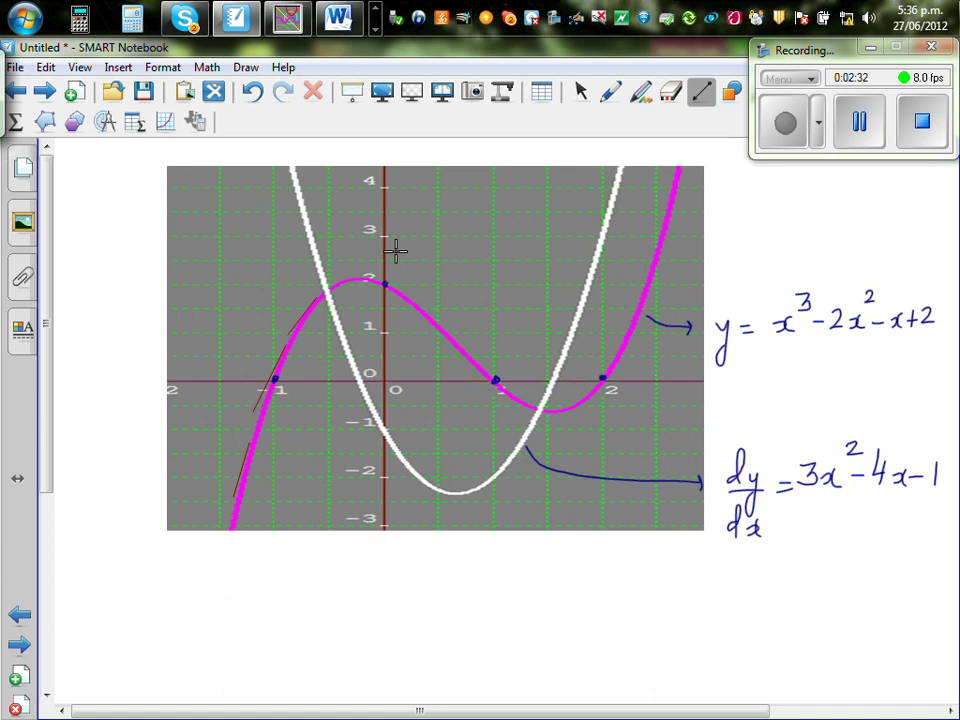
pyautogui.click(609, 93)
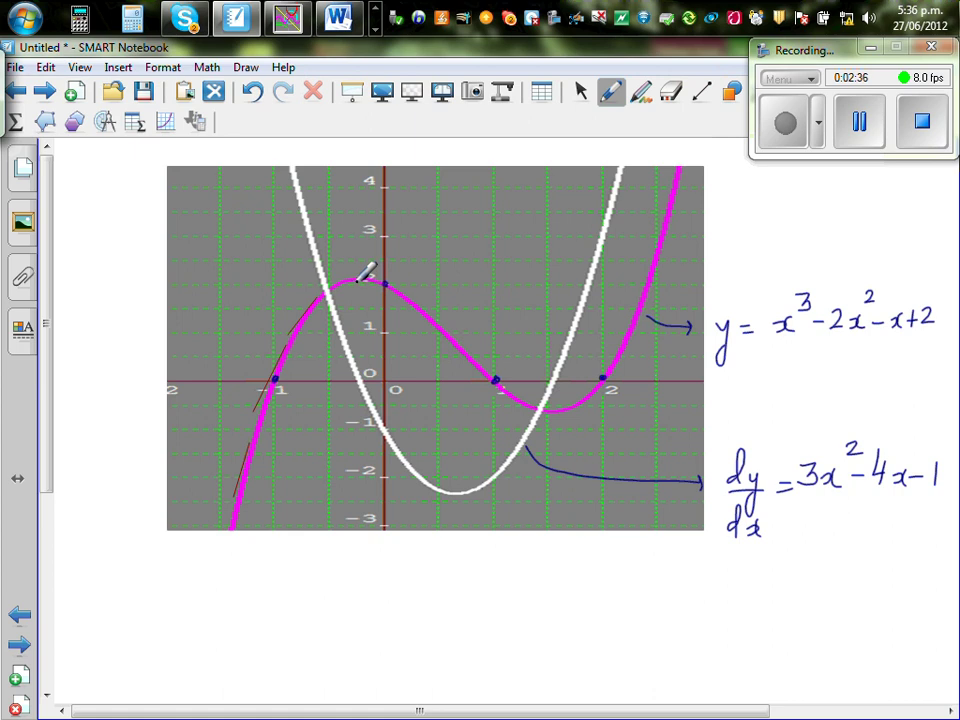
pyautogui.click(701, 91)
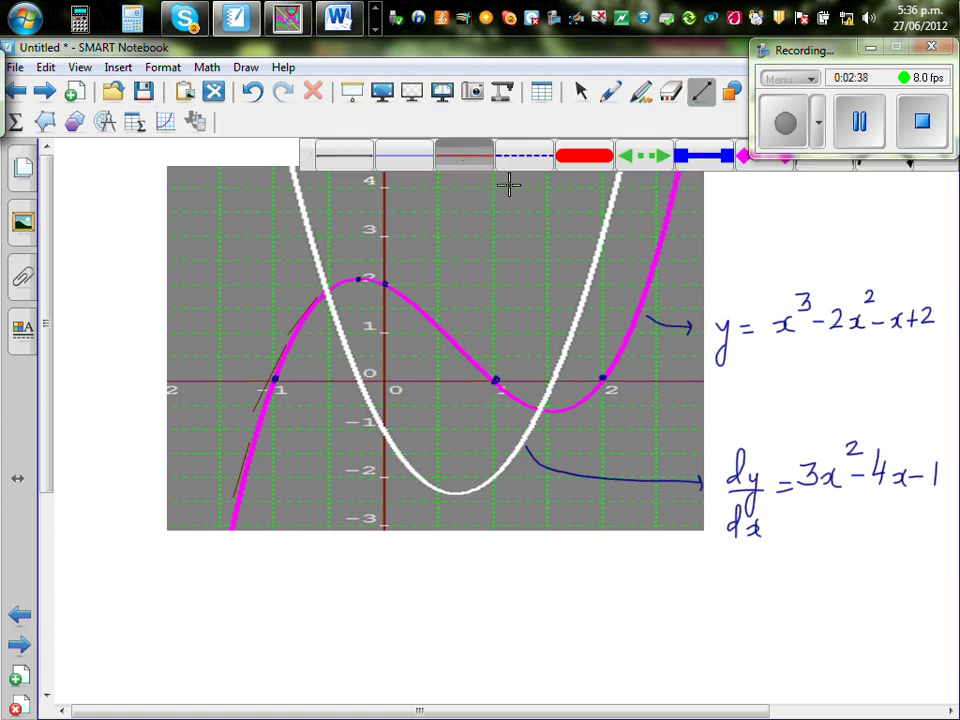
pyautogui.moveTo(338, 277); pyautogui.dragTo(381, 277)
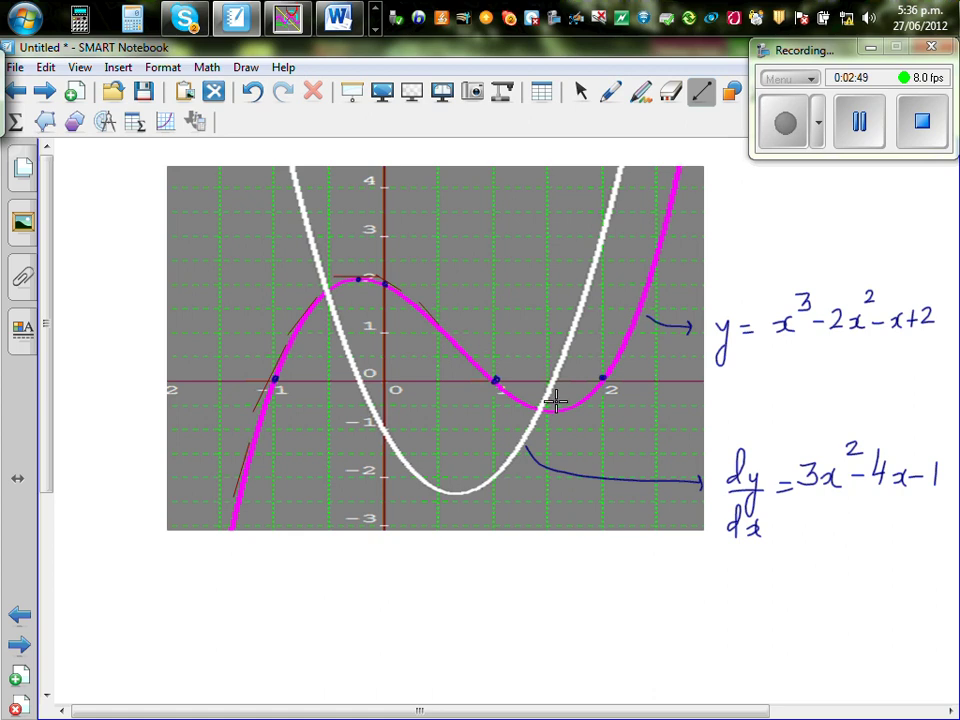
# - Dot the cubic's minimum and draw a horizontal tangent there
pyautogui.click(610, 92)
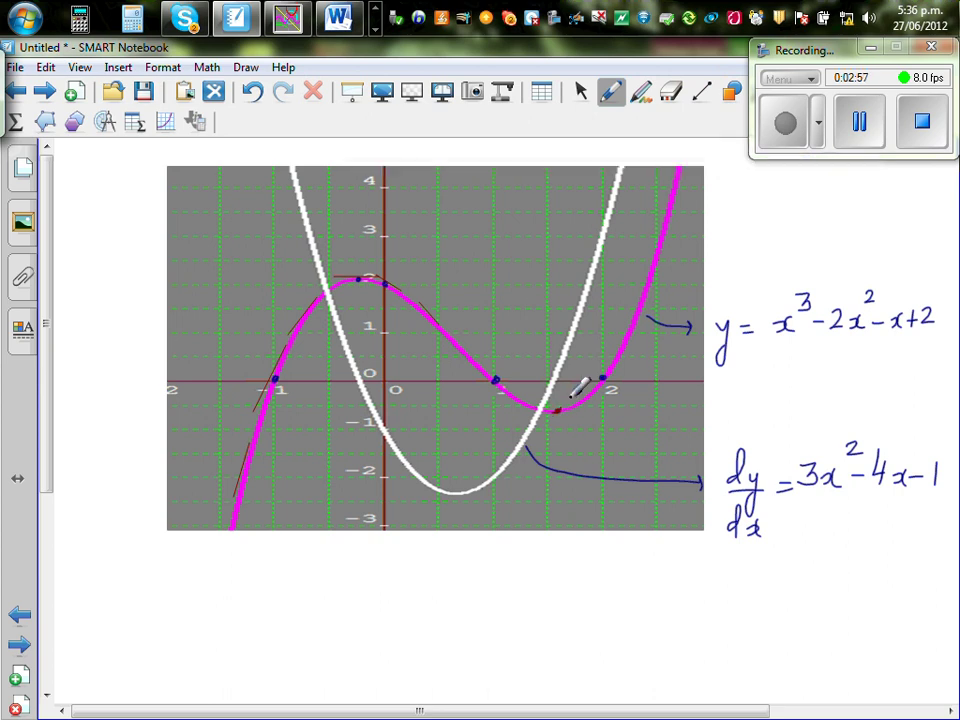
pyautogui.click(701, 92)
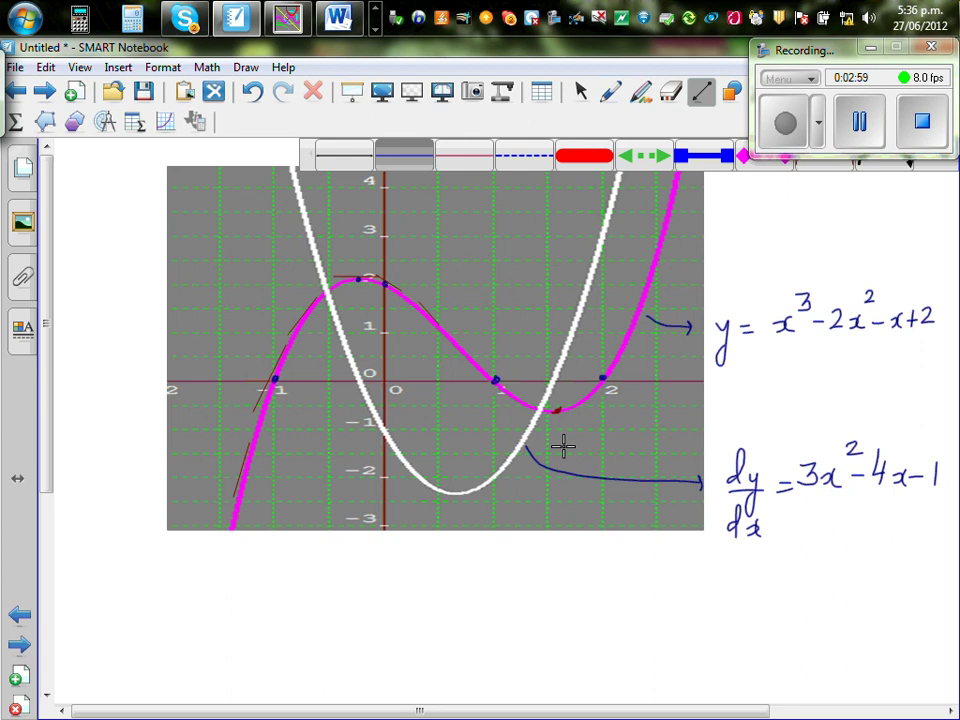
pyautogui.moveTo(531, 417); pyautogui.dragTo(586, 417)
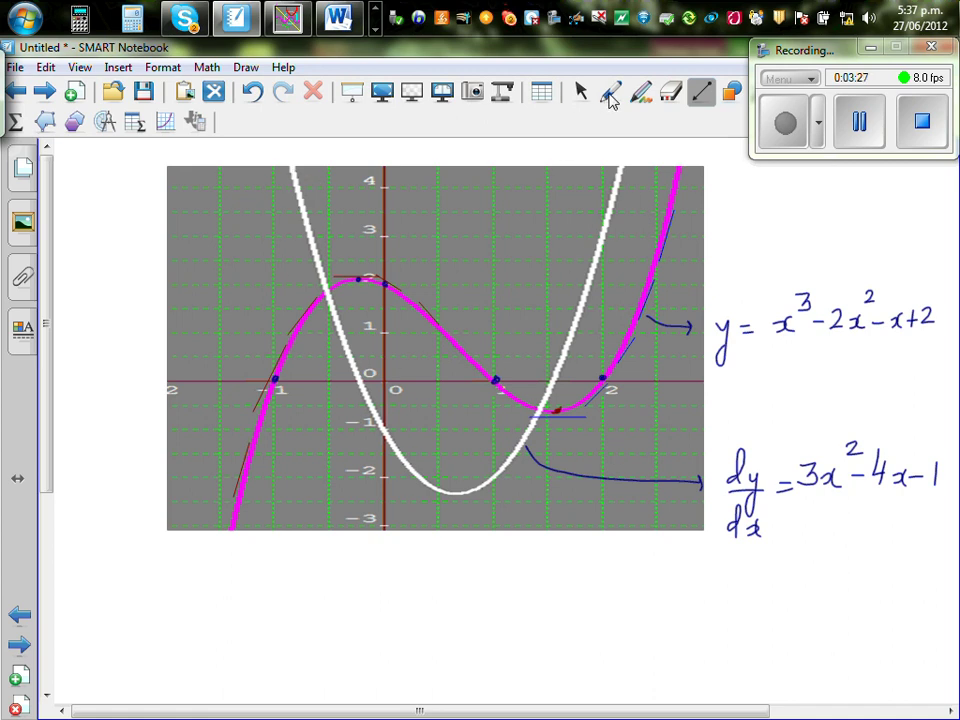
pyautogui.click(610, 95)
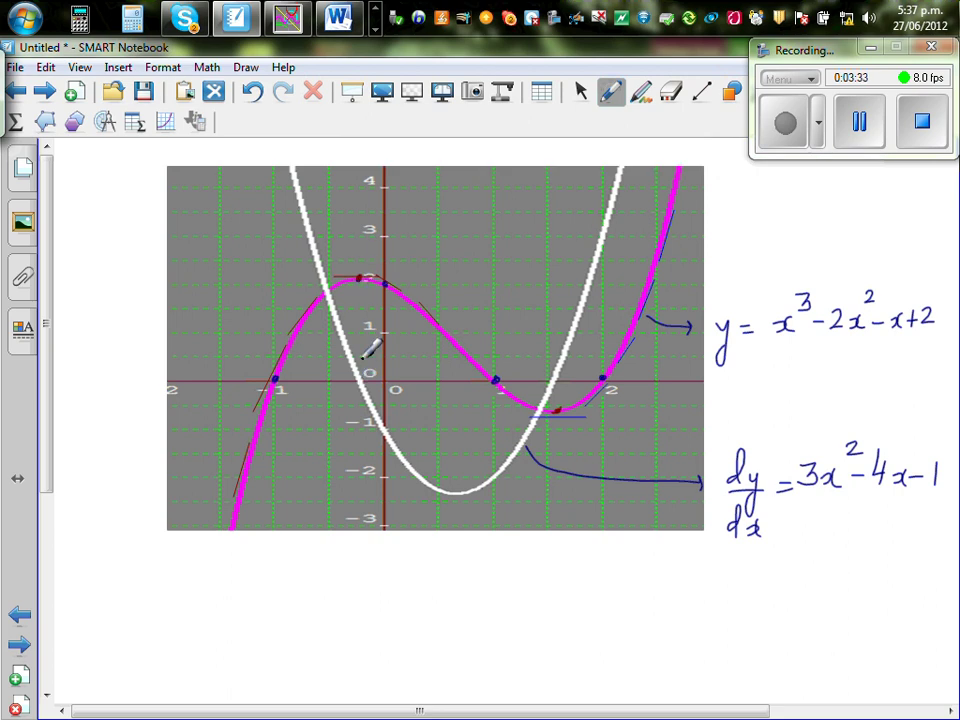
# - Draw a blue dashed vertical line from the maximum to the x-axis and dot that axis point
pyautogui.click(702, 91)
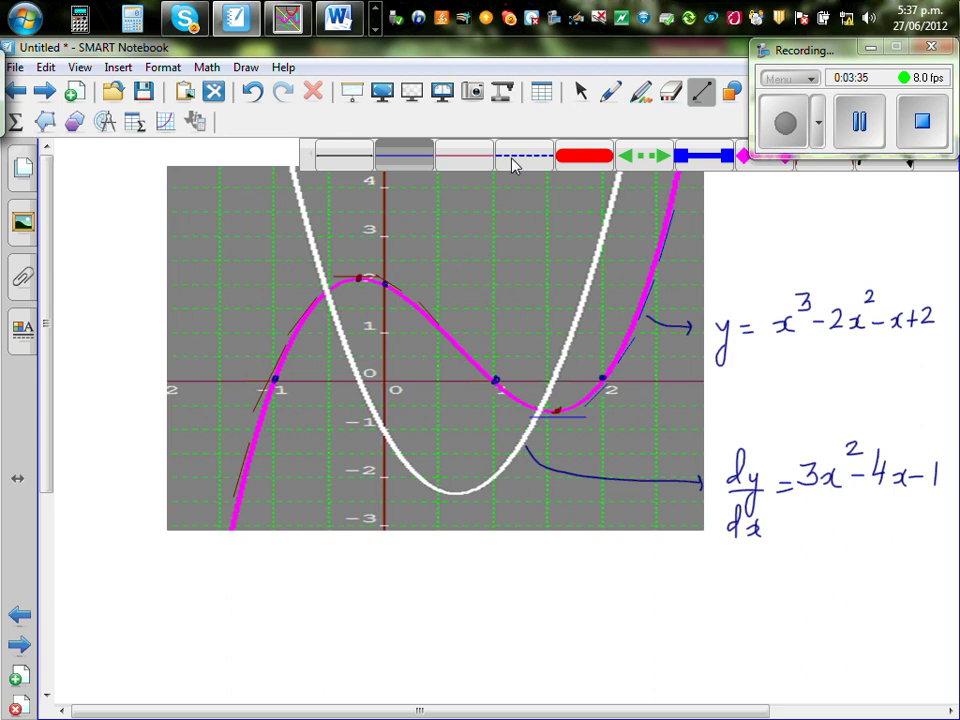
pyautogui.click(512, 160)
pyautogui.moveTo(358, 280); pyautogui.dragTo(360, 370)
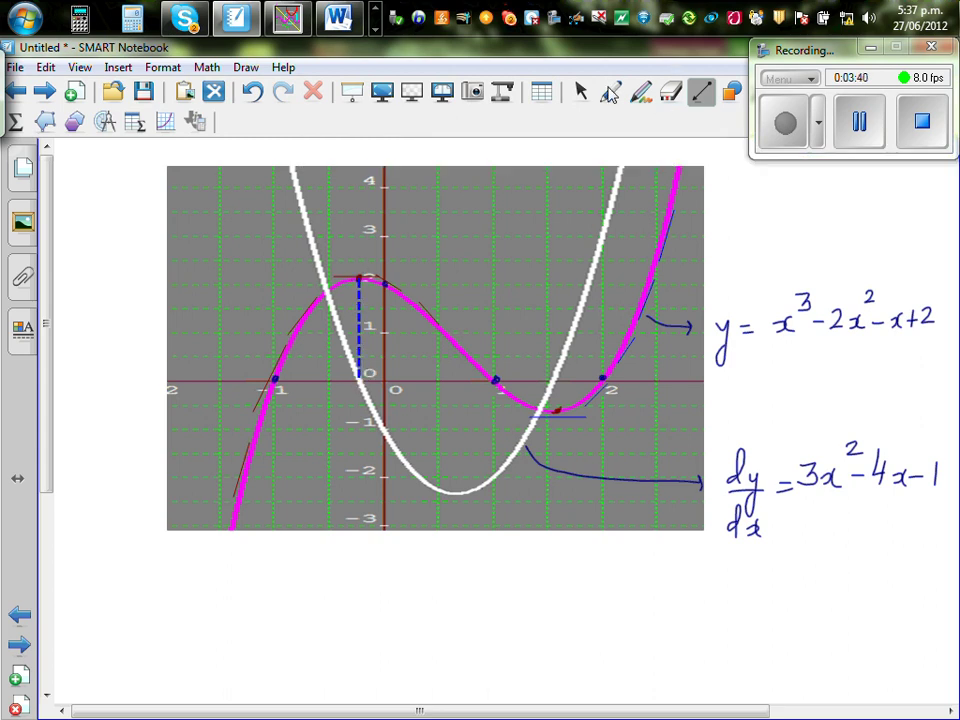
pyautogui.click(610, 91)
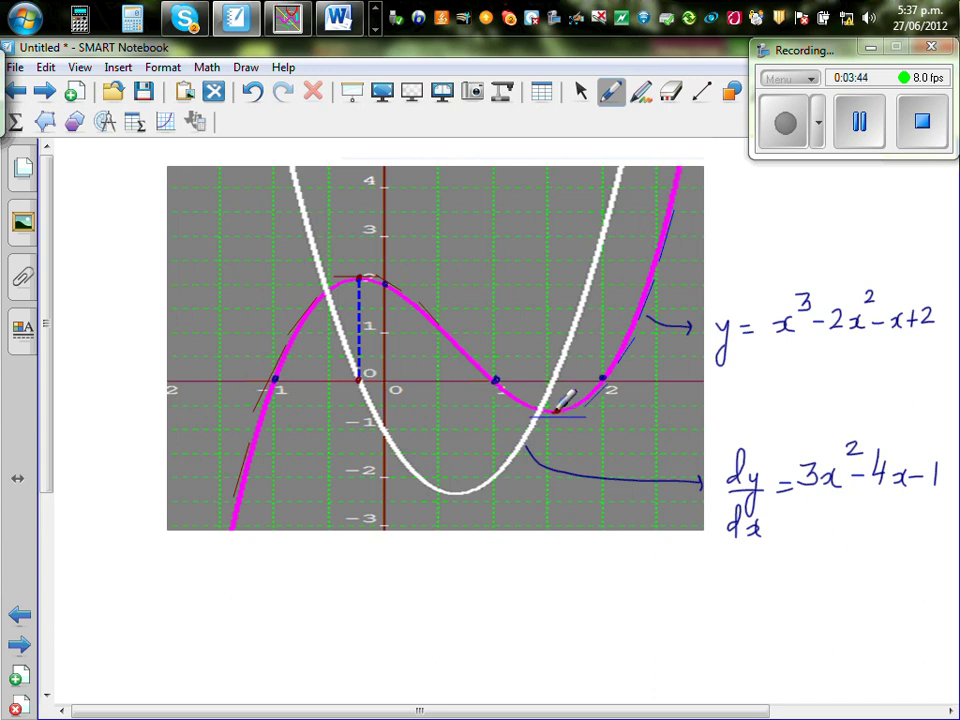
# - Draw the dashed line from the minimum to the x-axis, undoing the faulty attempt
pyautogui.click(700, 94)
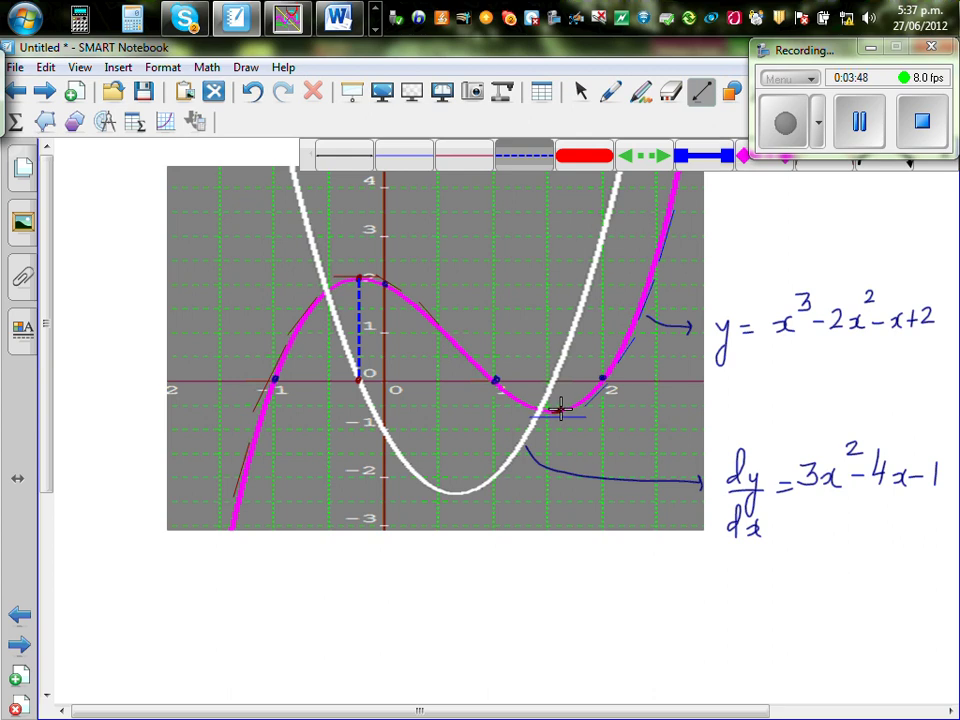
pyautogui.moveTo(560, 410); pyautogui.dragTo(561, 378)
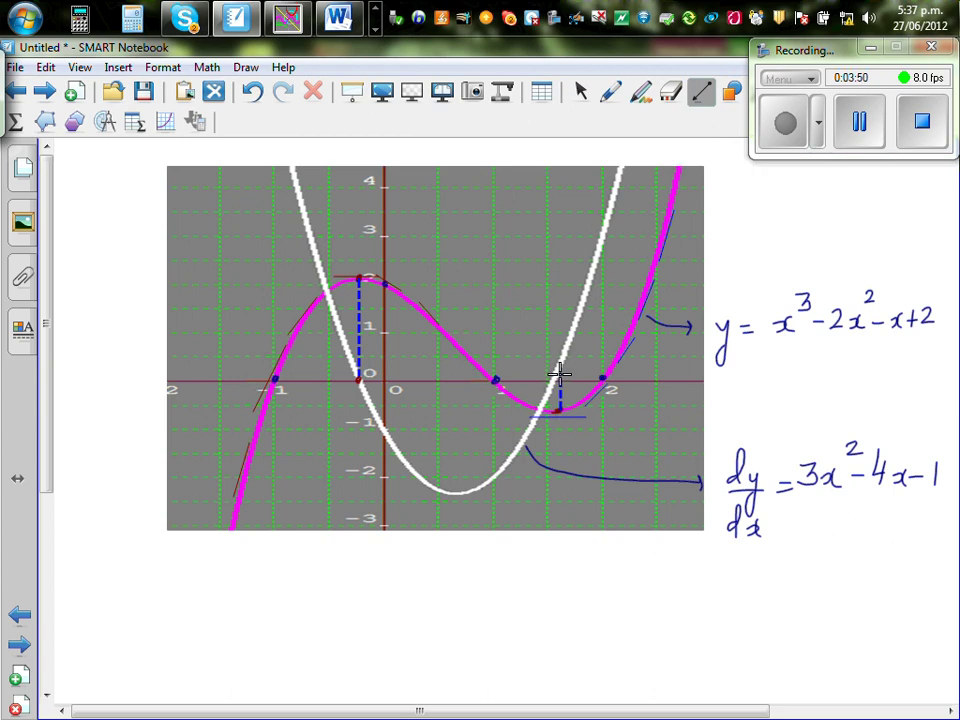
pyautogui.click(610, 91)
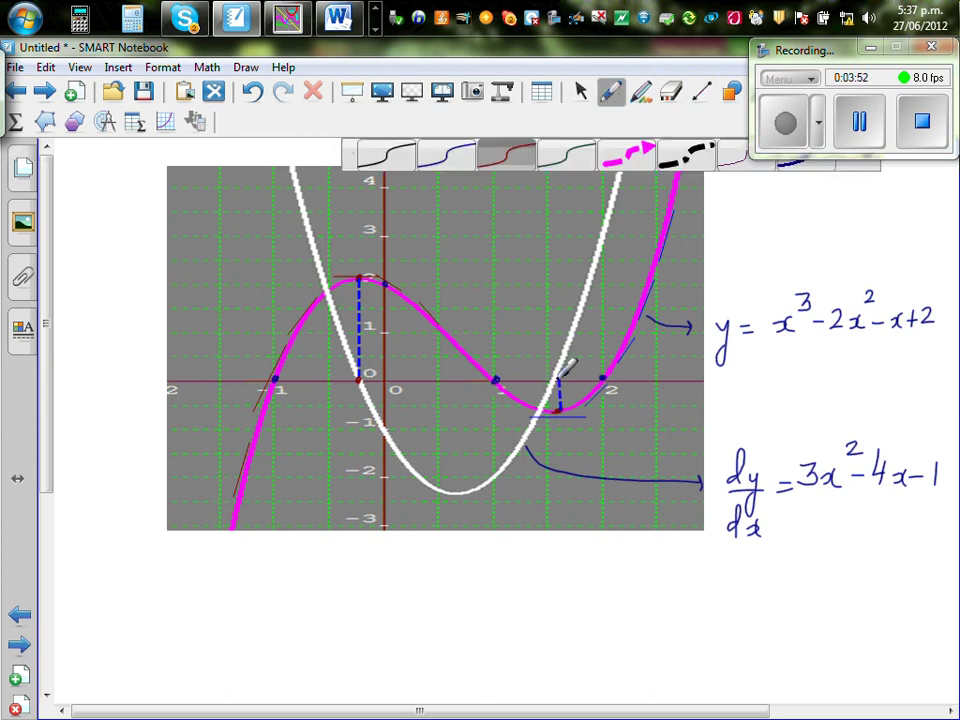
pyautogui.click(251, 93)
pyautogui.click(705, 93)
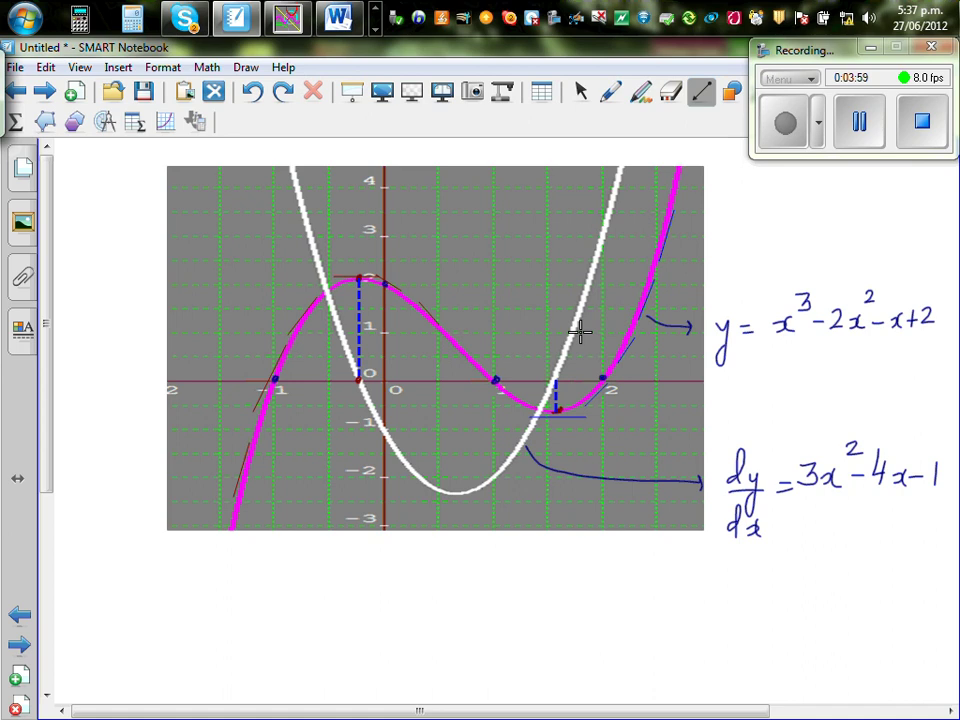
# - Dot the derivative's x-axis root in red, box the dy/dx equation, and launch the Casio emulator
pyautogui.click(556, 378)
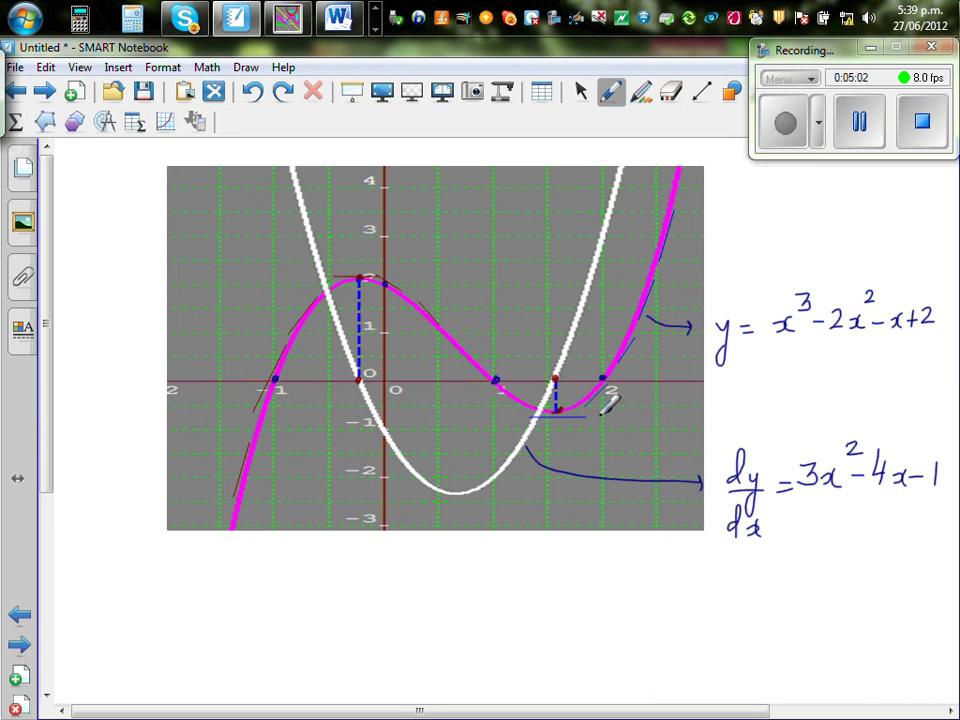
pyautogui.moveTo(724, 432)
pyautogui.mouseDown()
pyautogui.moveTo(713, 546)
pyautogui.moveTo(920, 534)
pyautogui.moveTo(955, 511)
pyautogui.moveTo(955, 418)
pyautogui.moveTo(726, 429)
pyautogui.mouseUp()
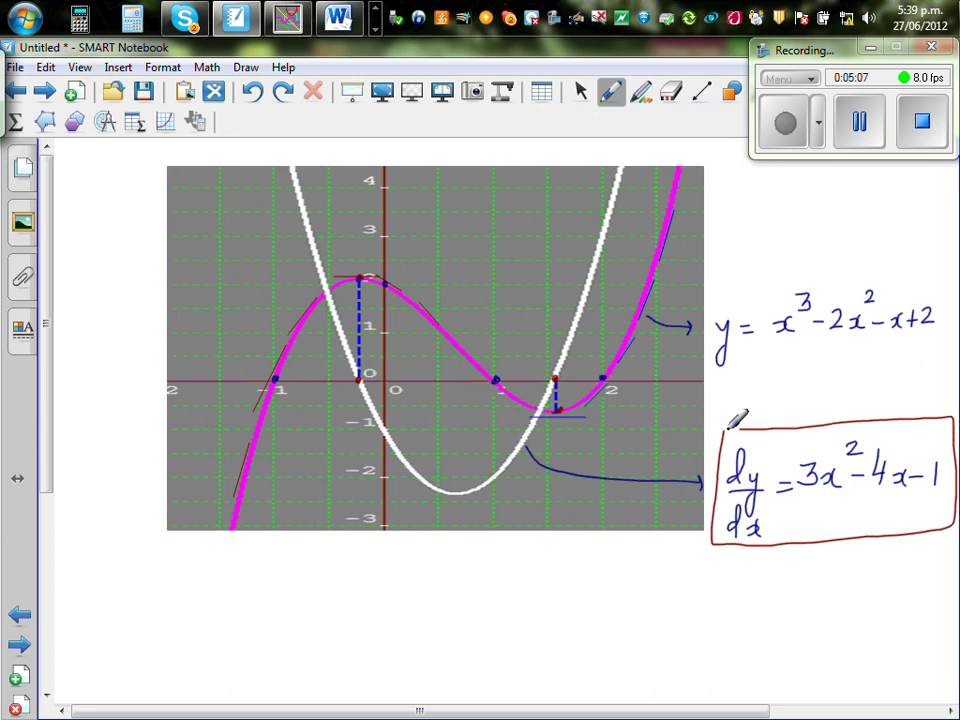
pyautogui.click(88, 22)
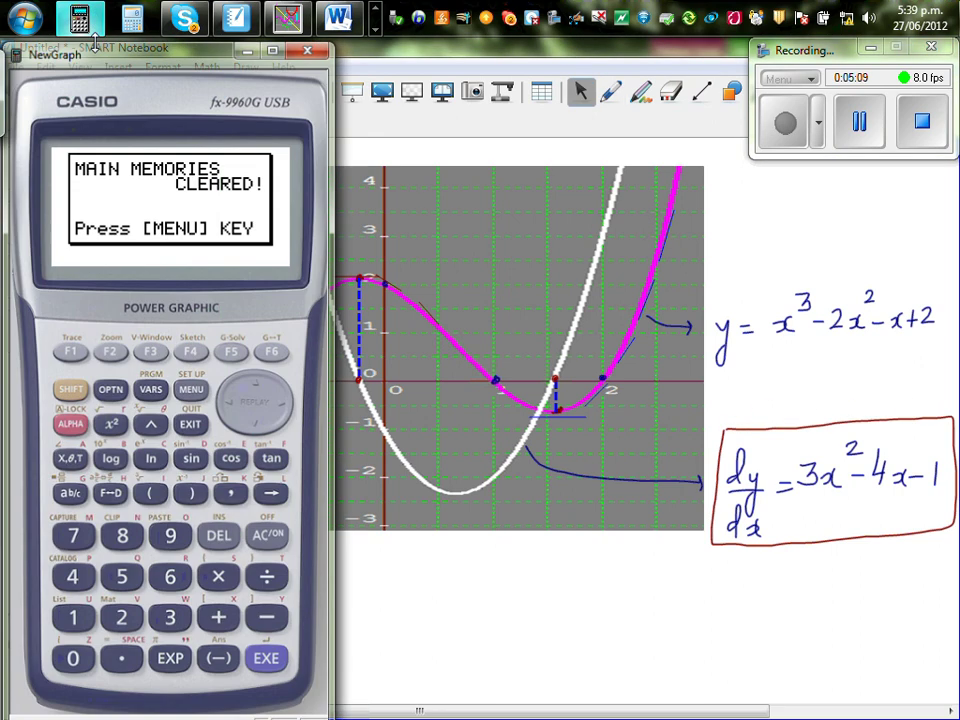
# - Open GRAPH mode's function list from the Casio main menu, after briefly entering TABLE mode
pyautogui.click(190, 389)
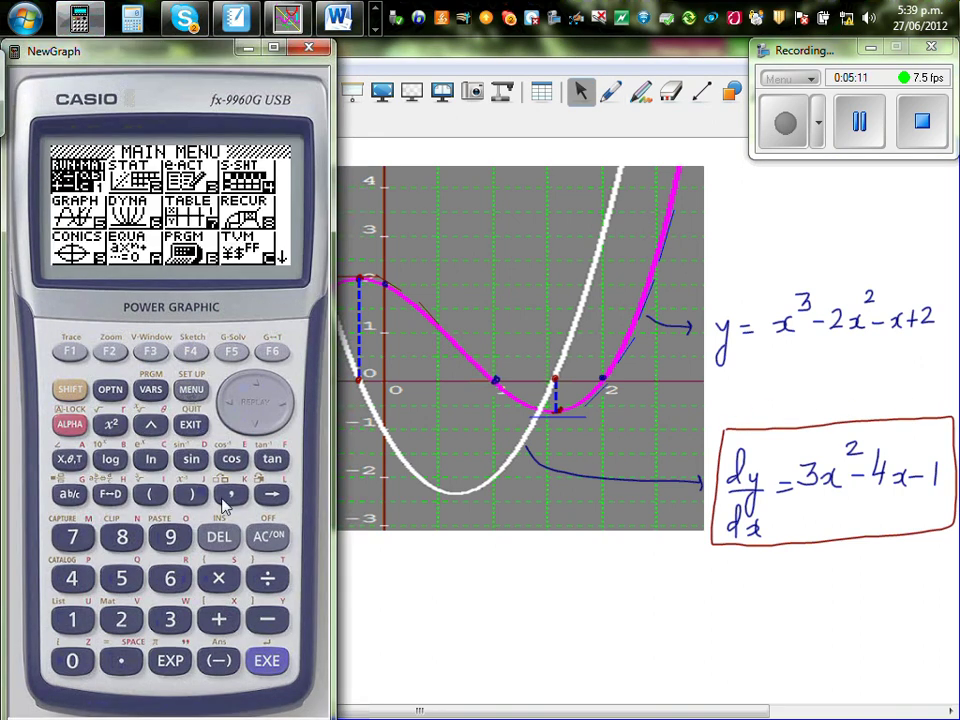
pyautogui.click(257, 428)
pyautogui.click(265, 418)
pyautogui.click(265, 418)
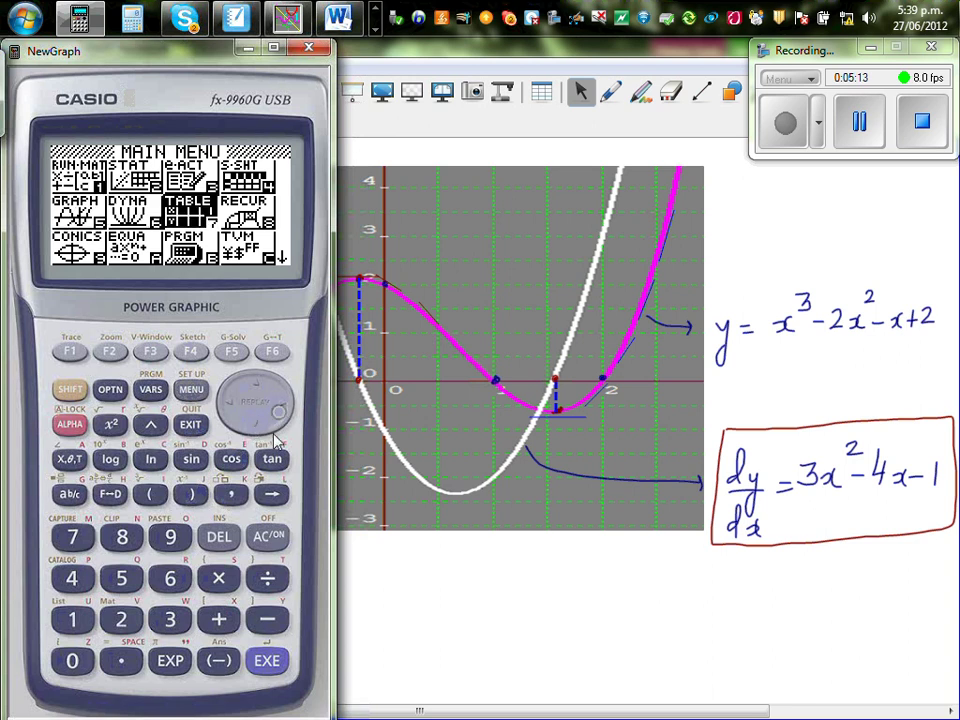
pyautogui.click(262, 662)
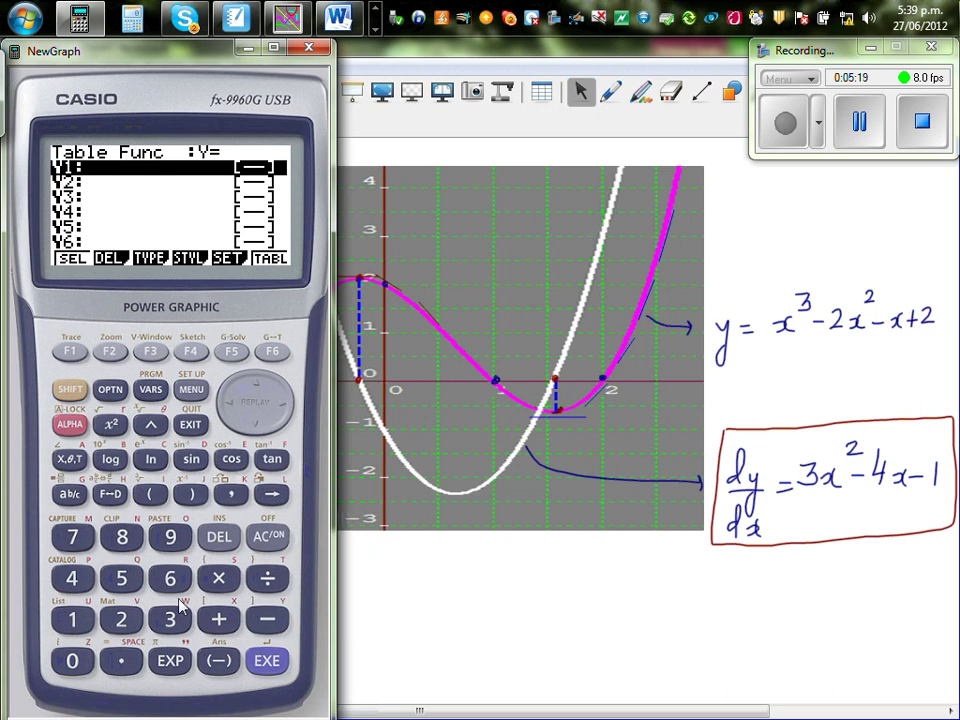
pyautogui.click(70, 460)
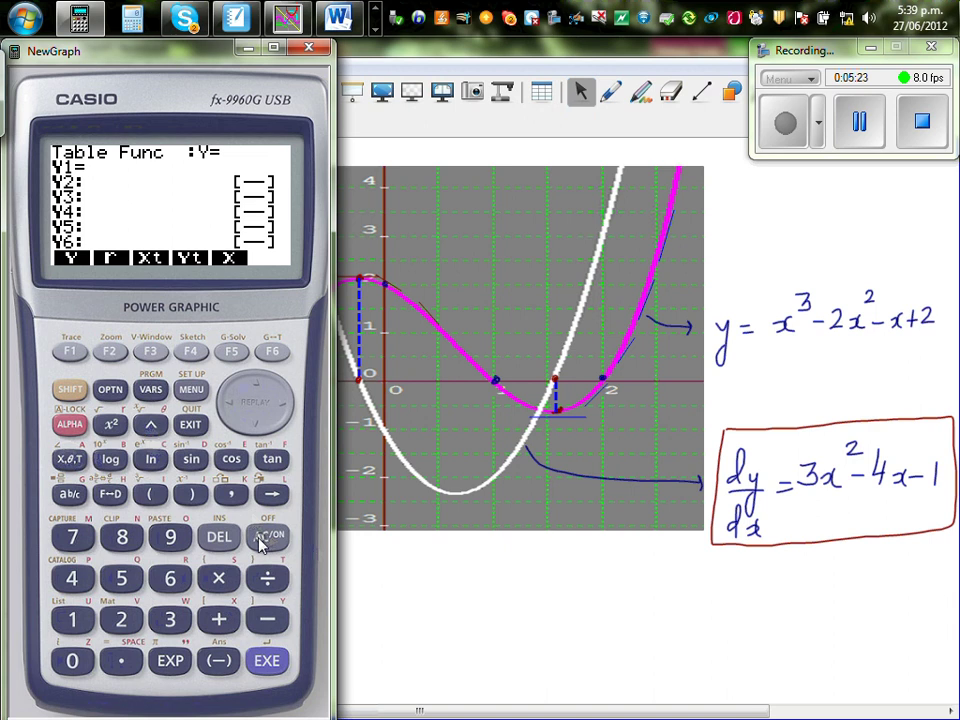
pyautogui.click(191, 390)
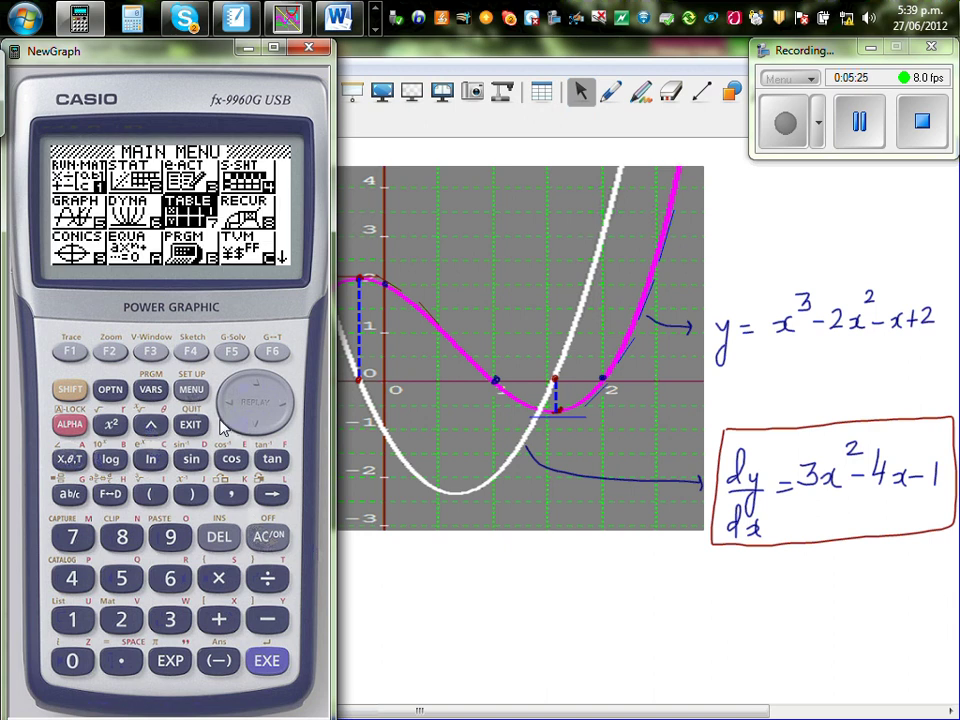
pyautogui.click(232, 411)
pyautogui.click(232, 411)
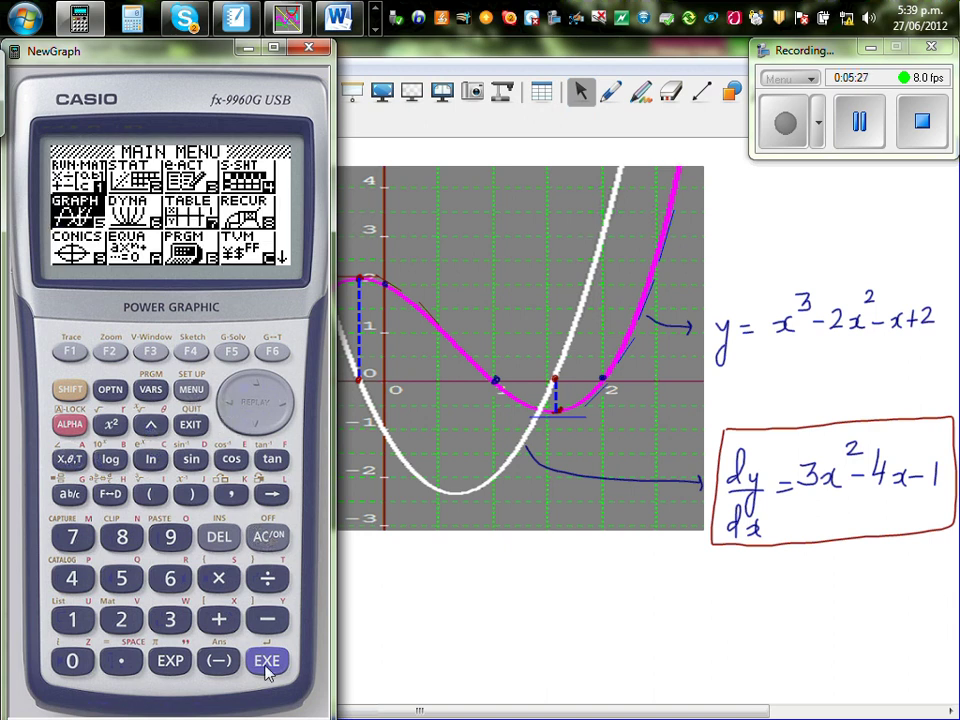
pyautogui.click(267, 660)
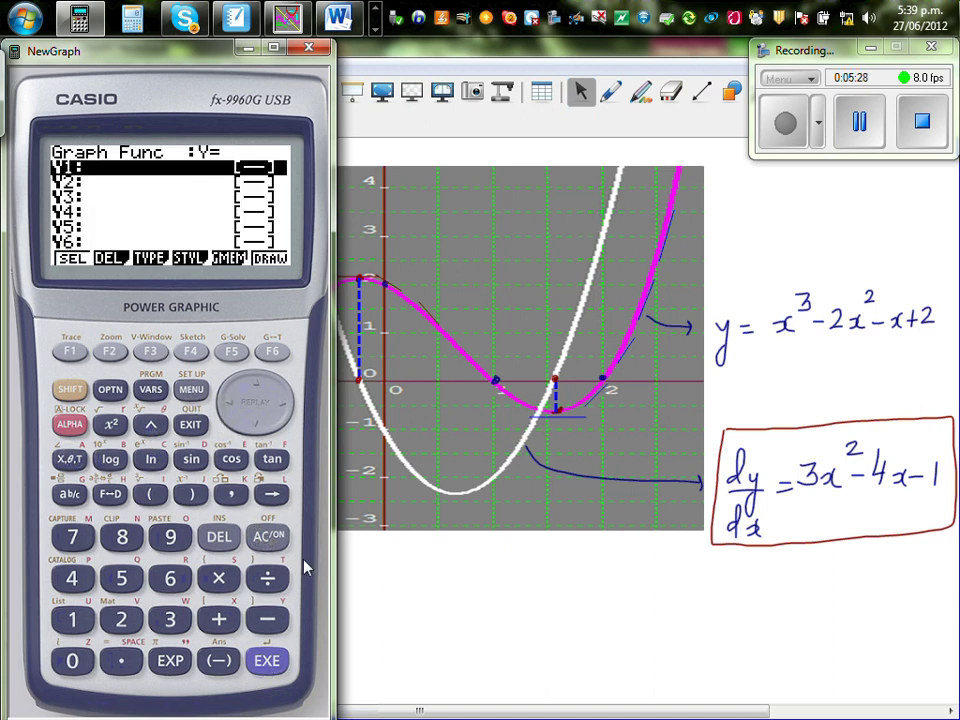
# - Enter Y1 = X^3 − 2X² − X + 2 and draw its graph
pyautogui.click(70, 460)
pyautogui.click(150, 424)
pyautogui.click(170, 620)
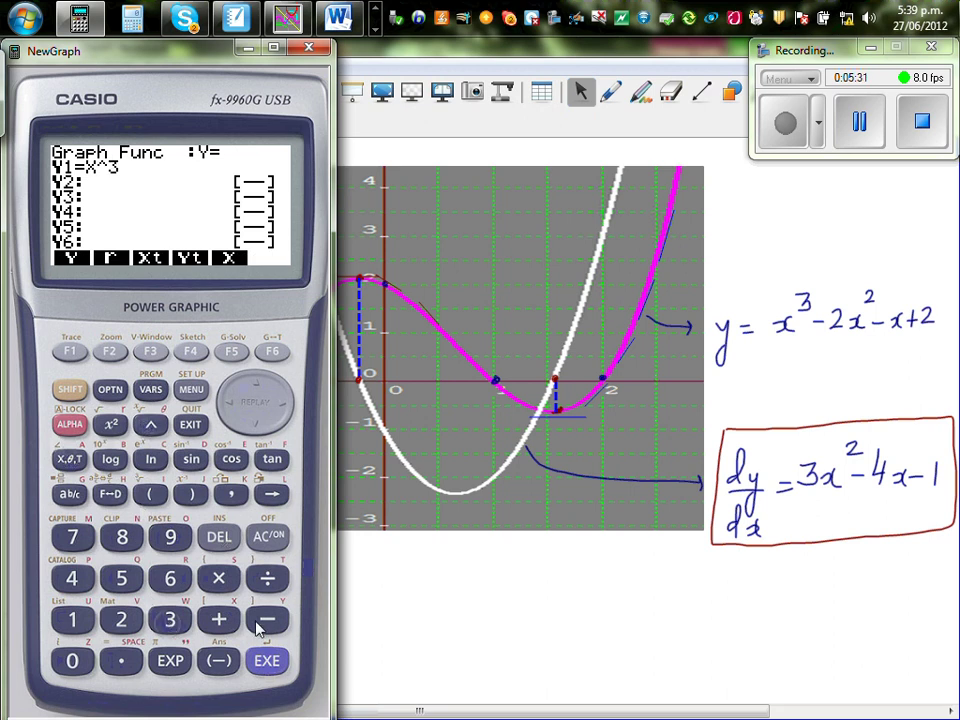
pyautogui.click(267, 622)
pyautogui.click(121, 620)
pyautogui.click(70, 460)
pyautogui.click(111, 424)
pyautogui.click(267, 624)
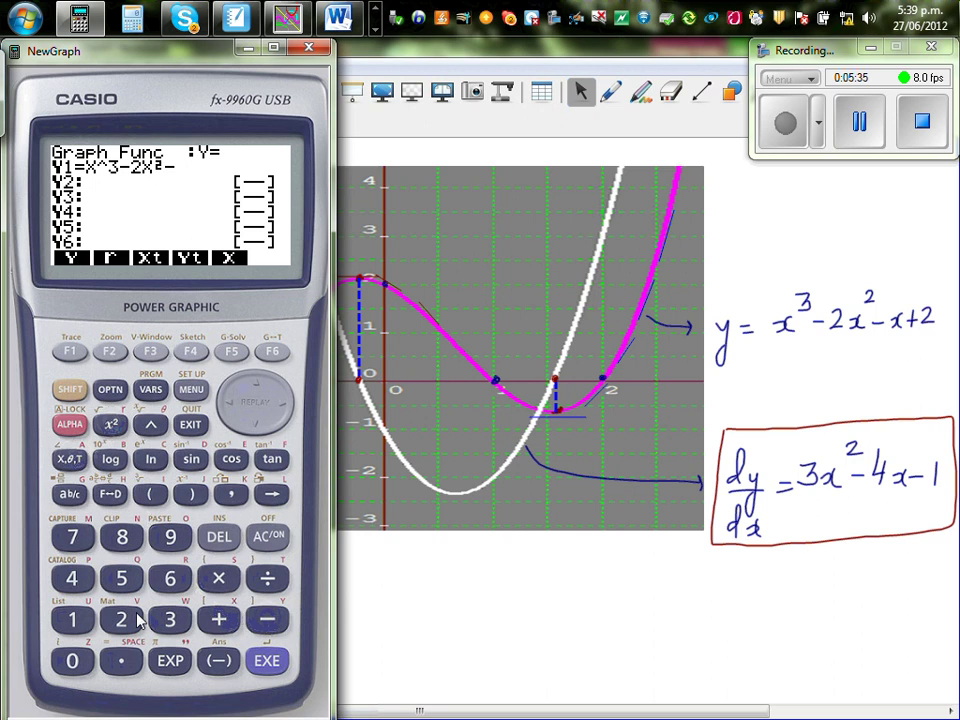
pyautogui.click(70, 460)
pyautogui.click(219, 620)
pyautogui.click(121, 620)
pyautogui.click(266, 661)
pyautogui.click(266, 661)
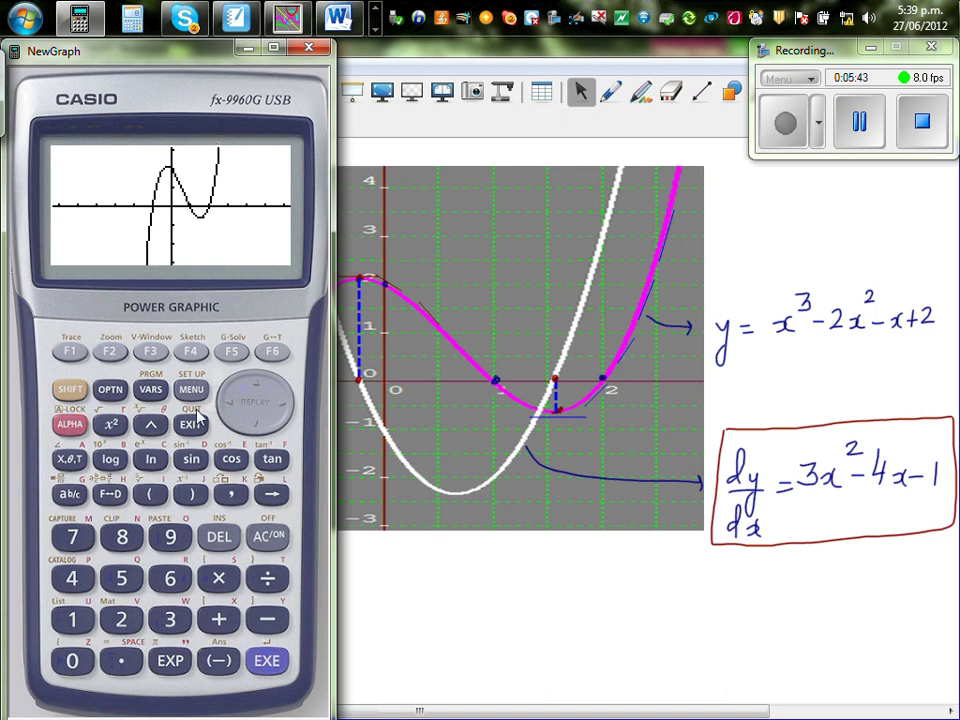
# - Enter Y2 = 3X² − 4X − 1 and draw it together with the cubic
pyautogui.press('Escape')
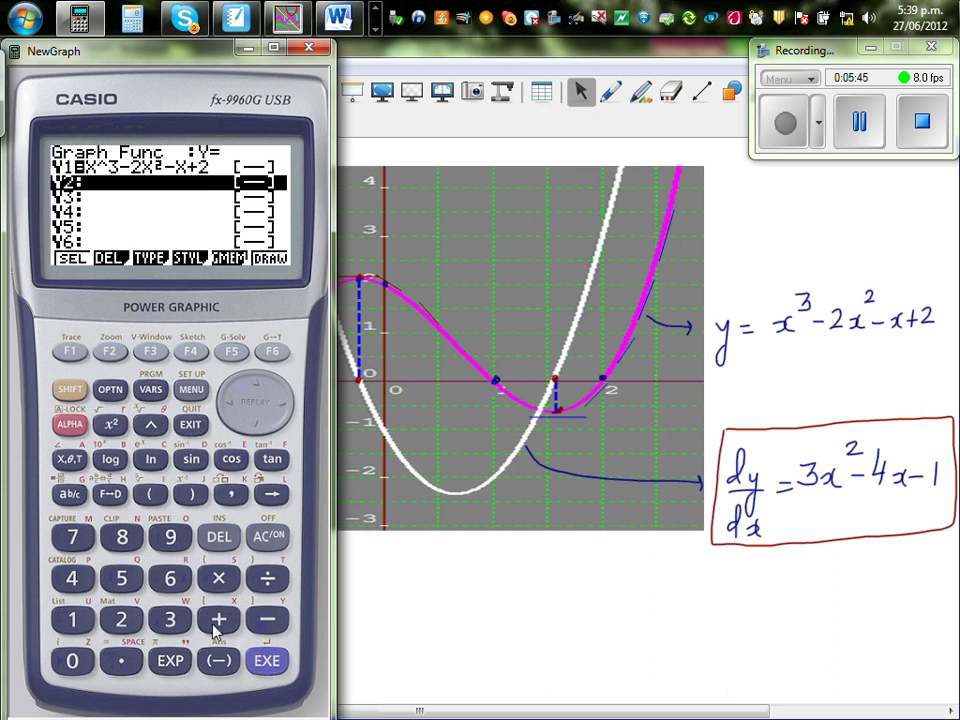
pyautogui.write('3')
pyautogui.click(70, 456)
pyautogui.click(110, 424)
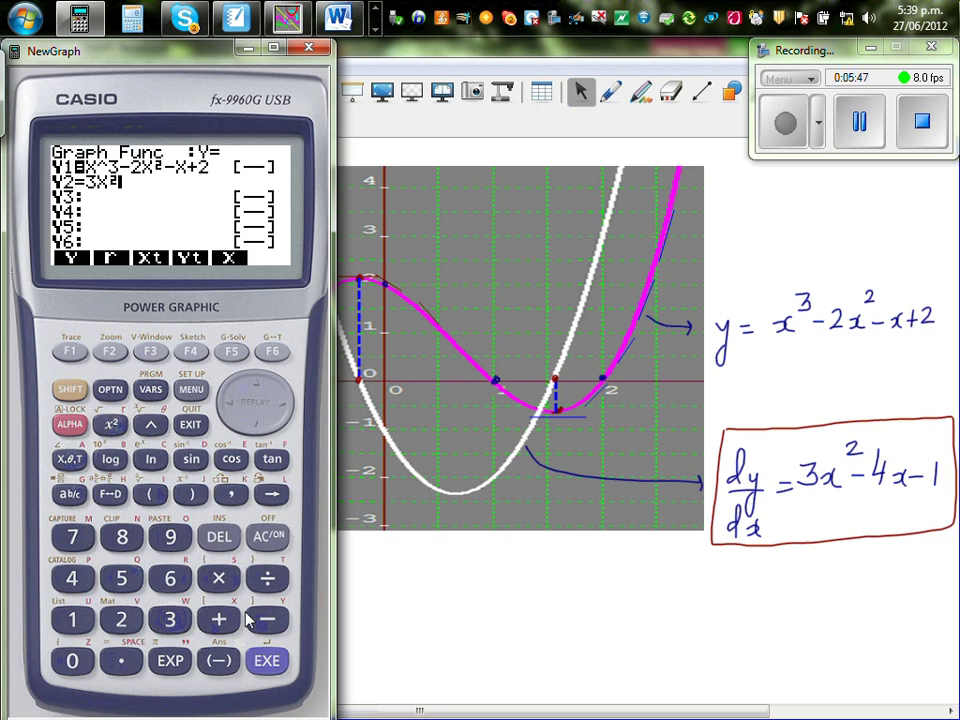
pyautogui.click(268, 622)
pyautogui.click(72, 578)
pyautogui.click(70, 458)
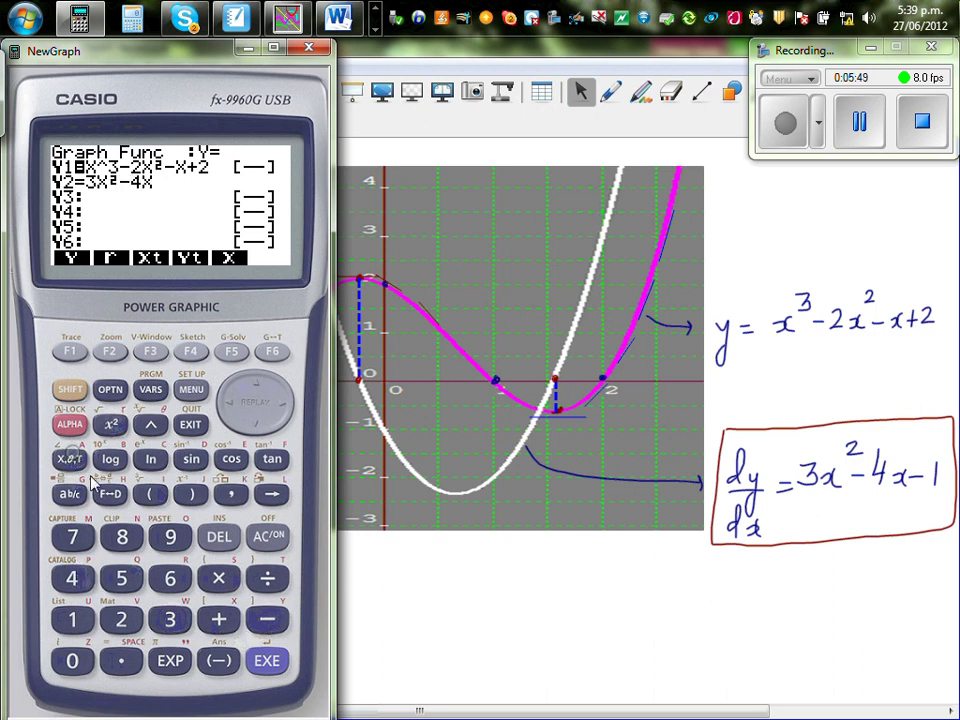
pyautogui.click(268, 620)
pyautogui.click(72, 620)
pyautogui.click(267, 661)
pyautogui.click(268, 661)
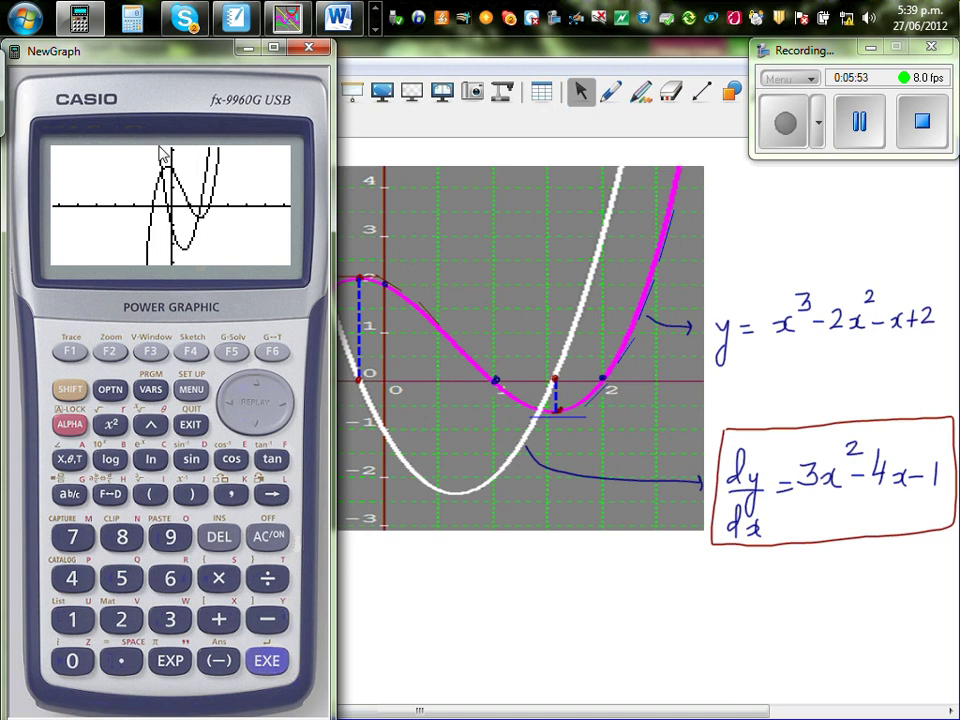